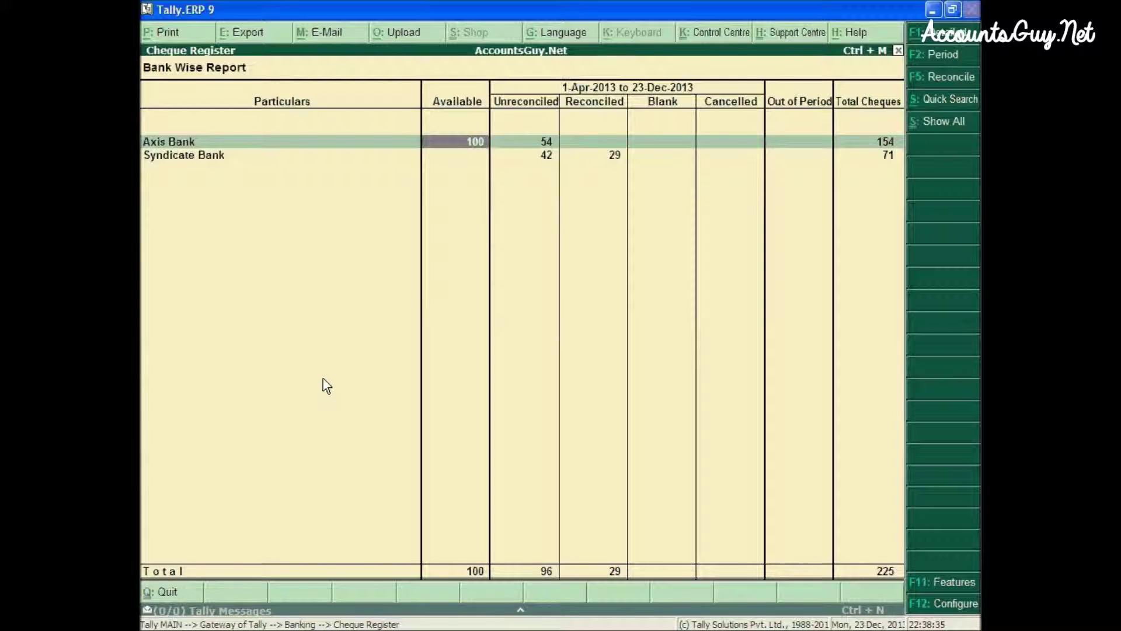
Open the Axis Bank Cheque Range Register and view the 54 unreconciled Not in Range cheques
key(Return)
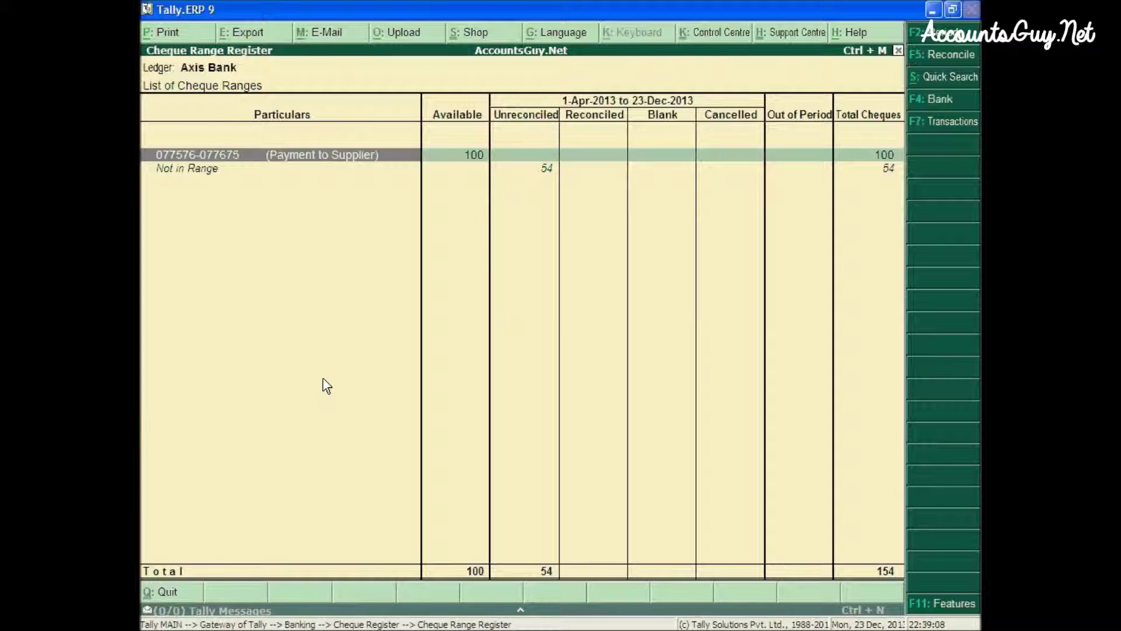
key(Down)
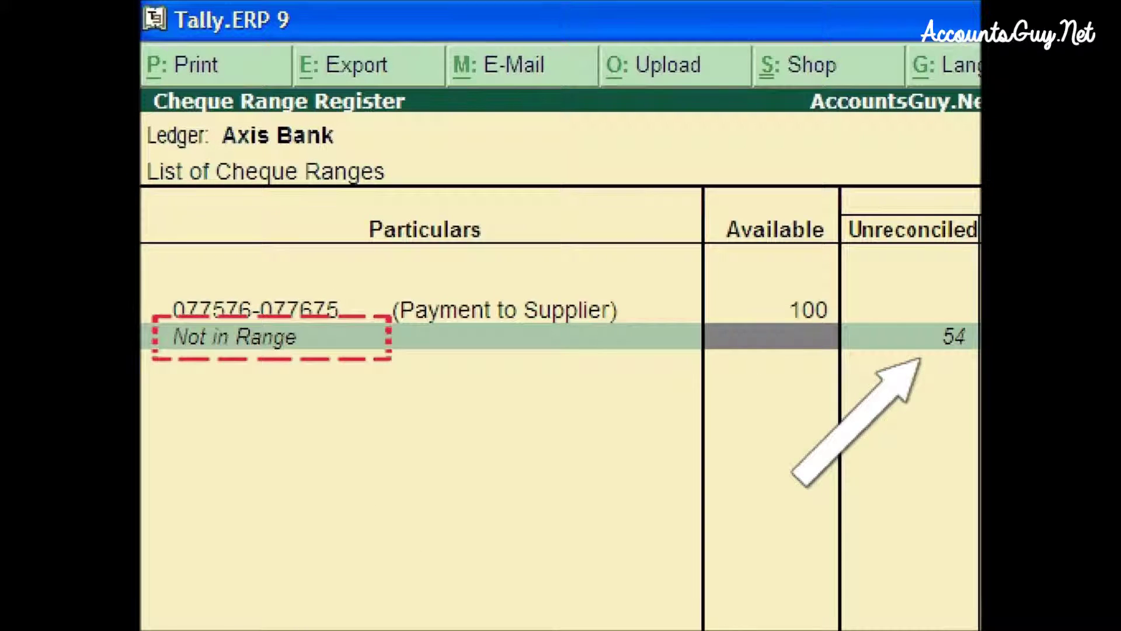
key(Right)
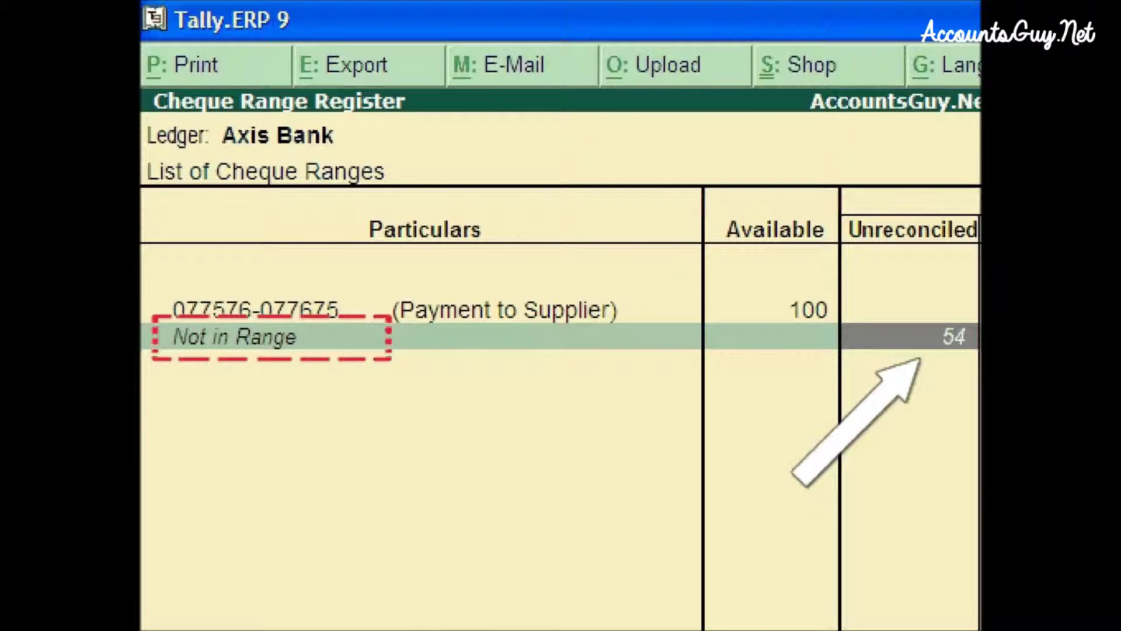
key(Return)
Return to the register and open the Instrument Wise list of 54 Not in Range cheques, totalling 11,66,501.00
key(Escape)
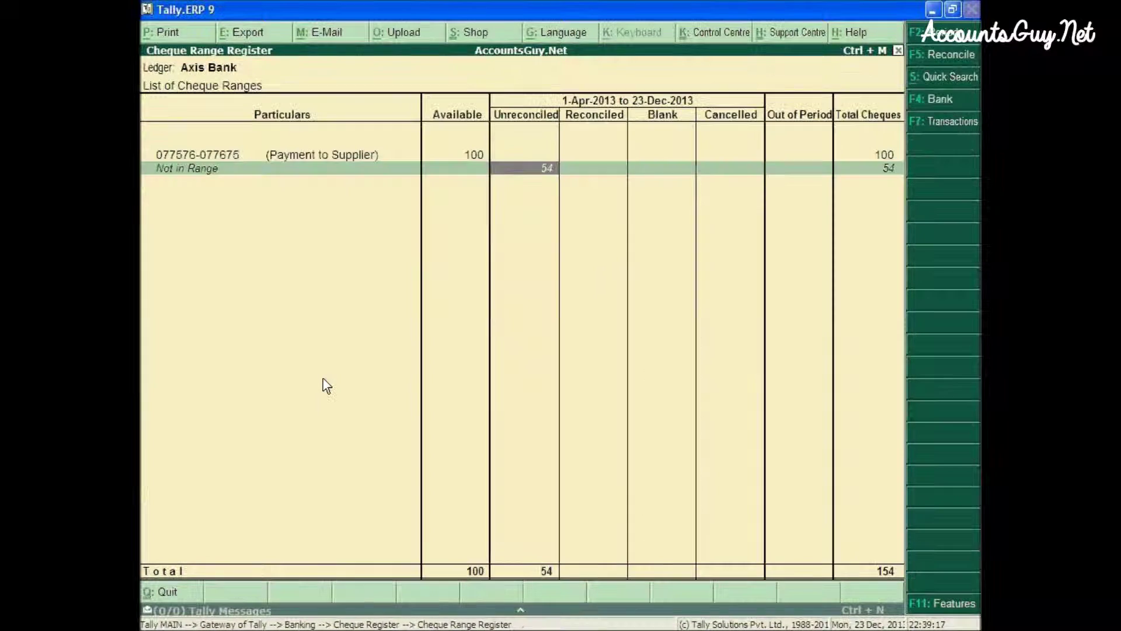
key(Up)
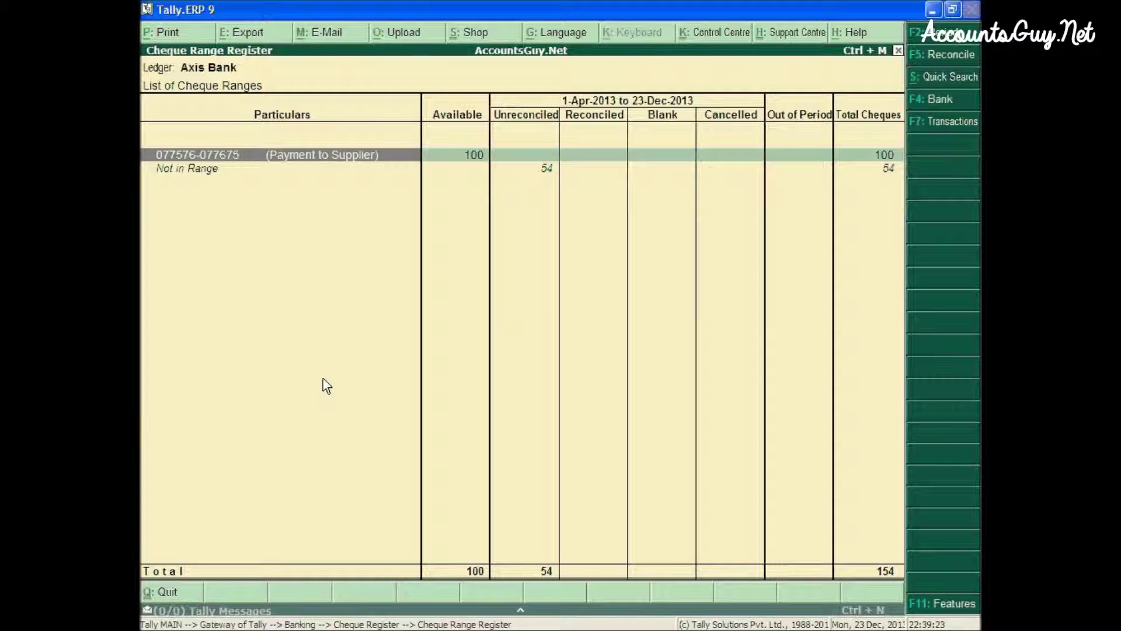
key(Right)
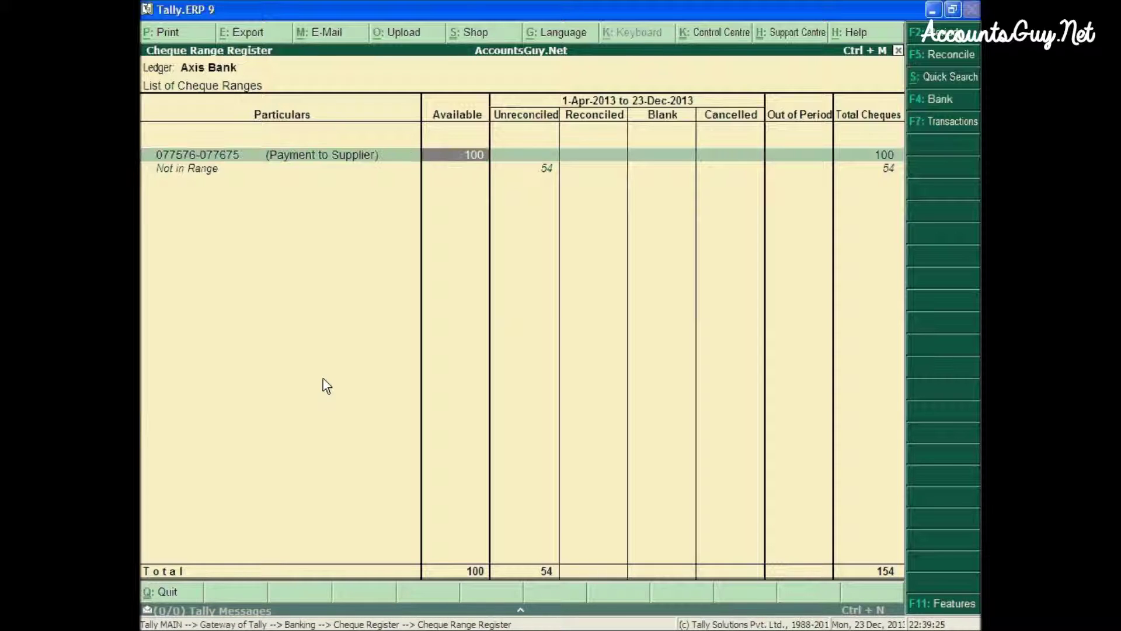
key(Right)
key(Down)
key(Up)
key(Left)
key(Left)
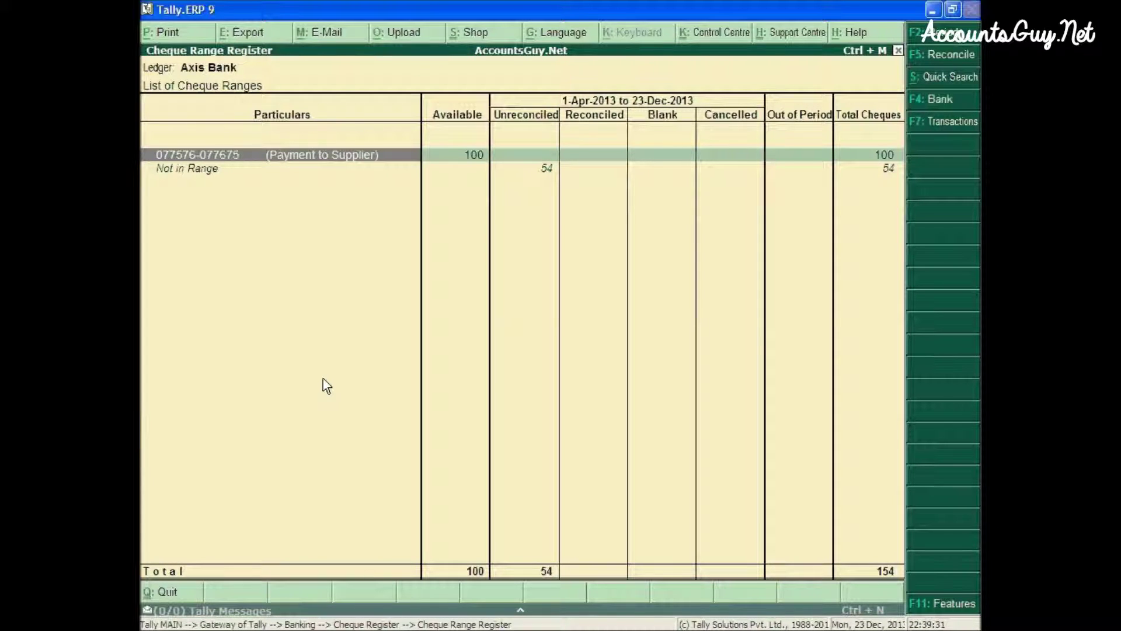
key(Right)
key(Right)
key(Down)
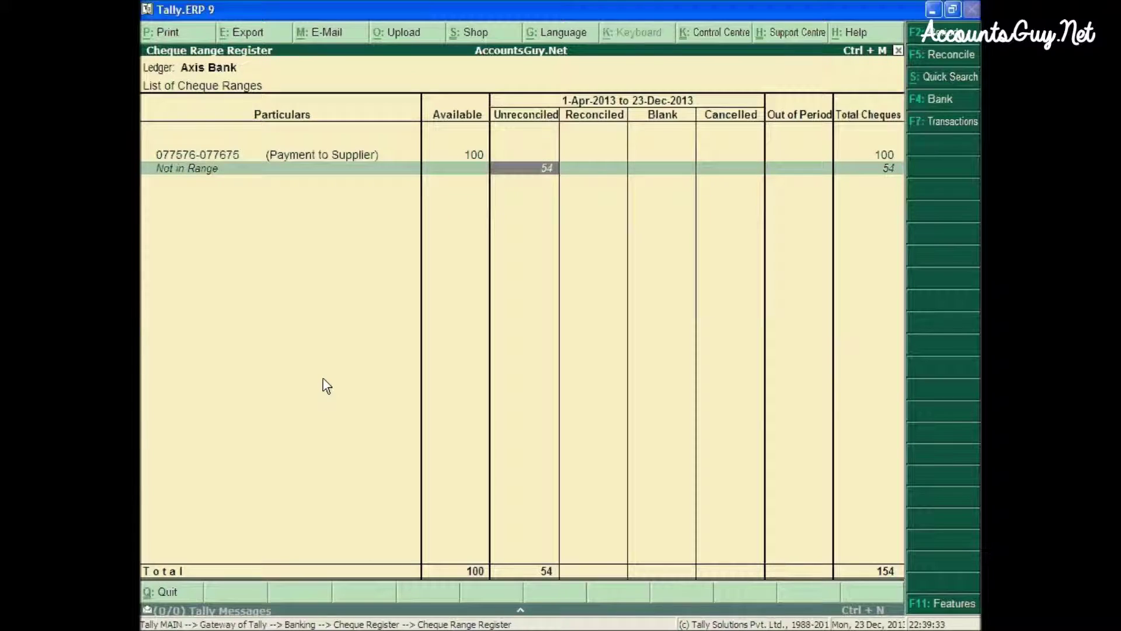
key(Return)
Mark cheques 077576 through 077589 in the list, then return to the Cheque Range Register
key(Down)
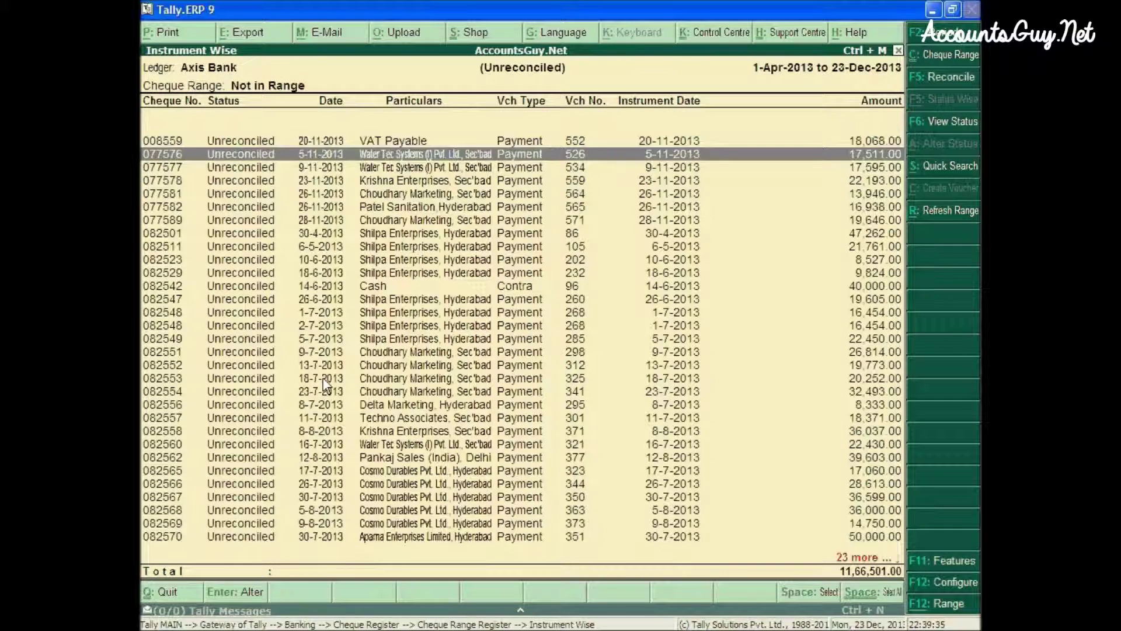
key(space)
key(space)
key(space)
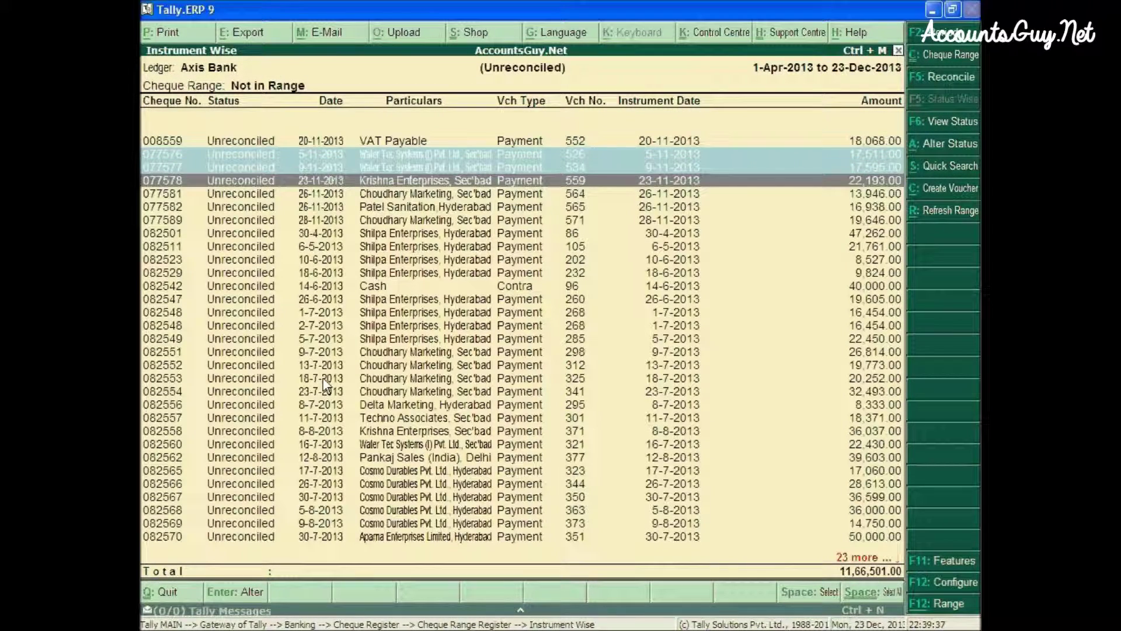
key(space)
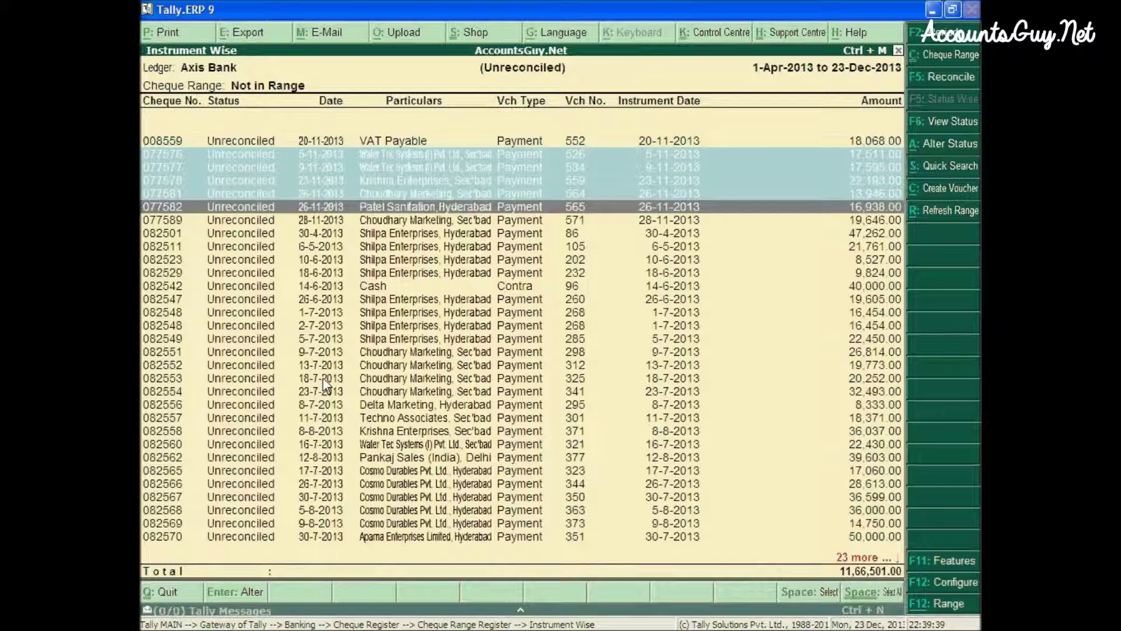
key(Down)
key(Up)
key(space)
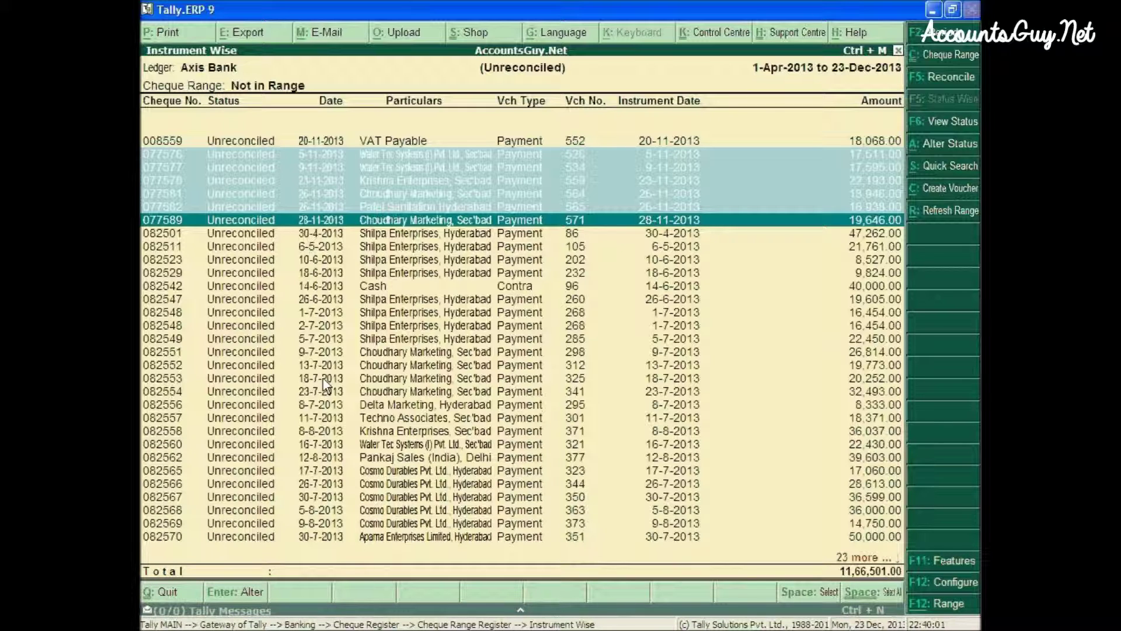
key(Escape)
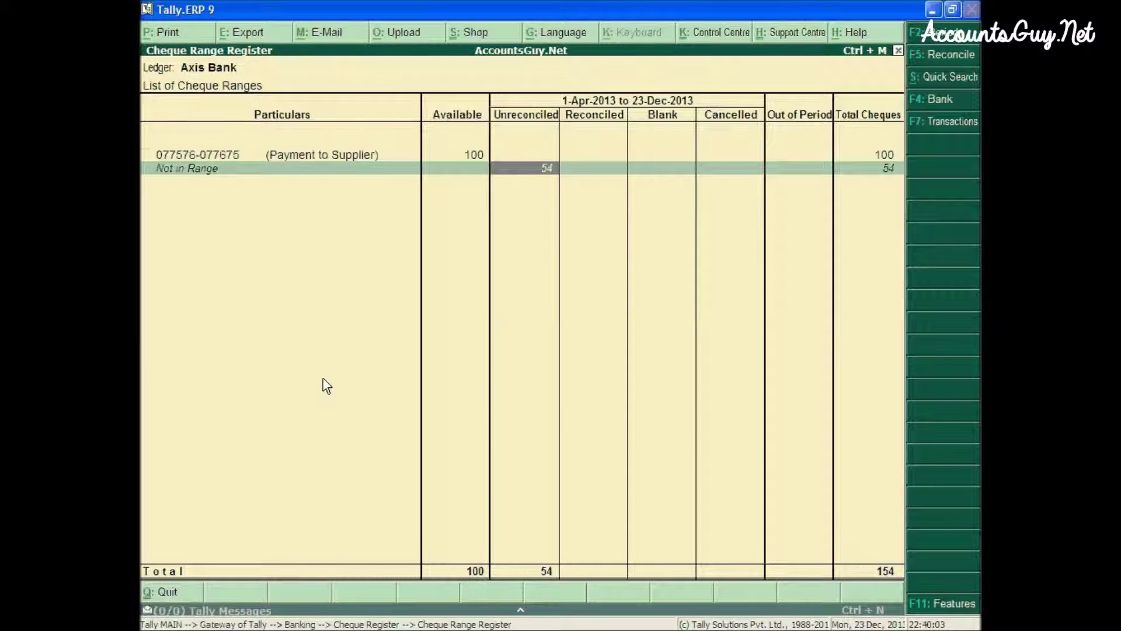
key(Up)
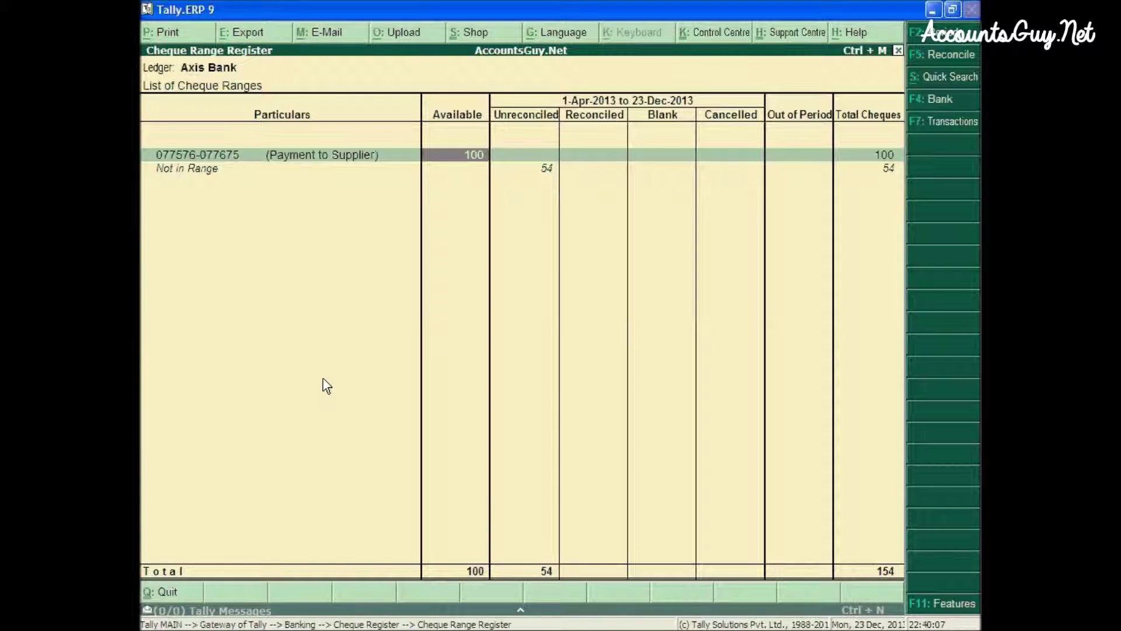
key(Down)
key(Right)
key(Return)
key(Down)
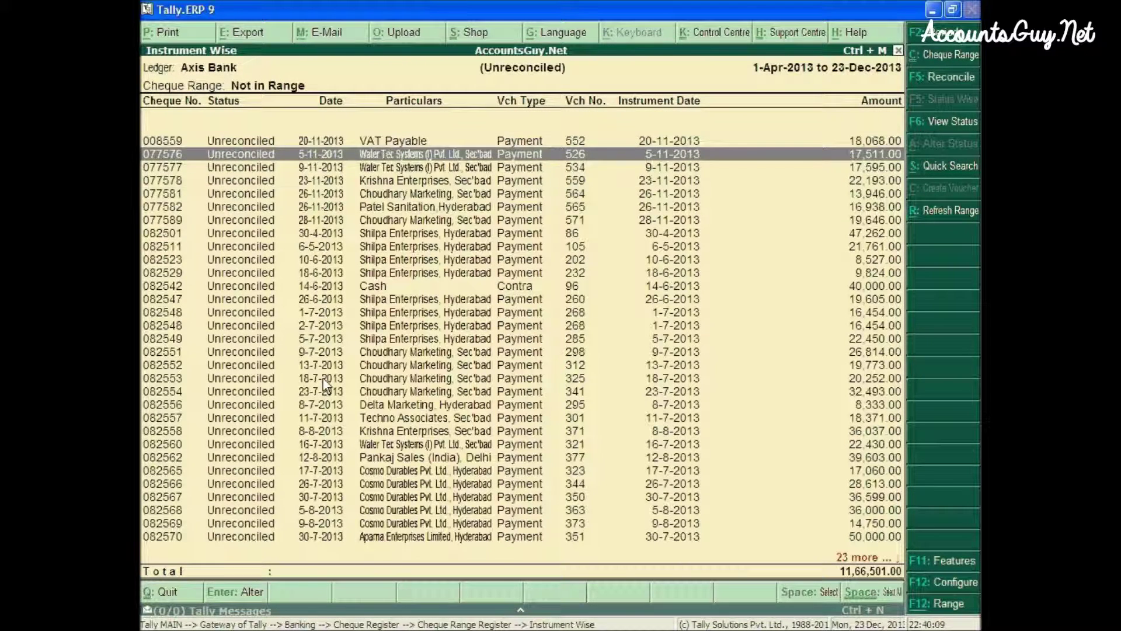
key(space)
key(space)
key(space)
key(space)
key(space)
key(space)
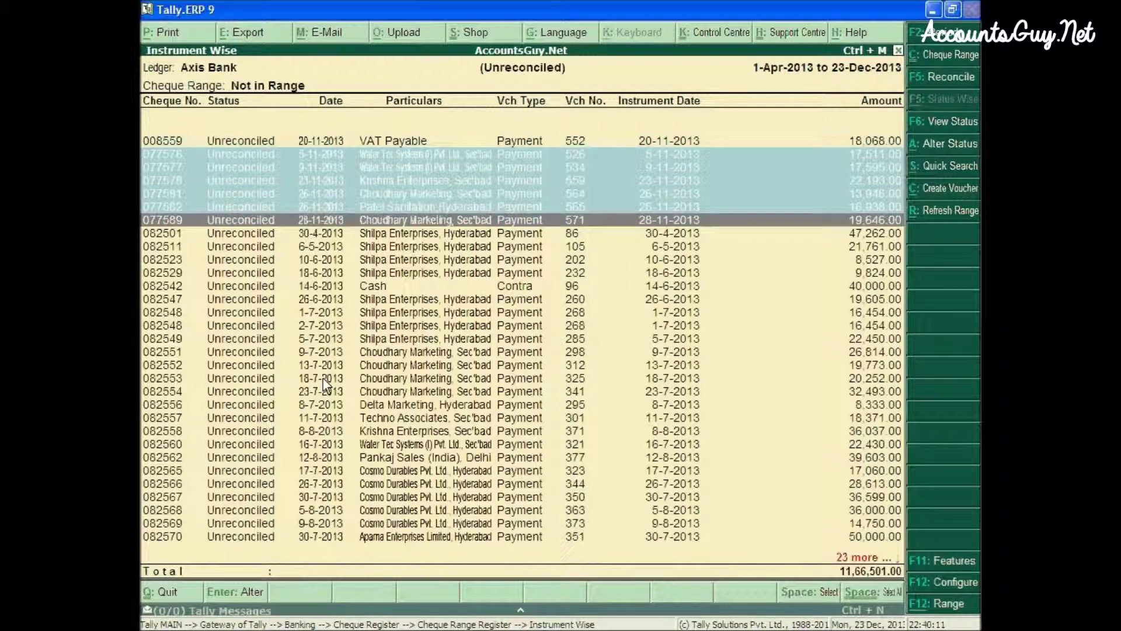
key(Up)
key(Up)
key(Up)
key(Up)
key(Down)
key(Down)
key(Down)
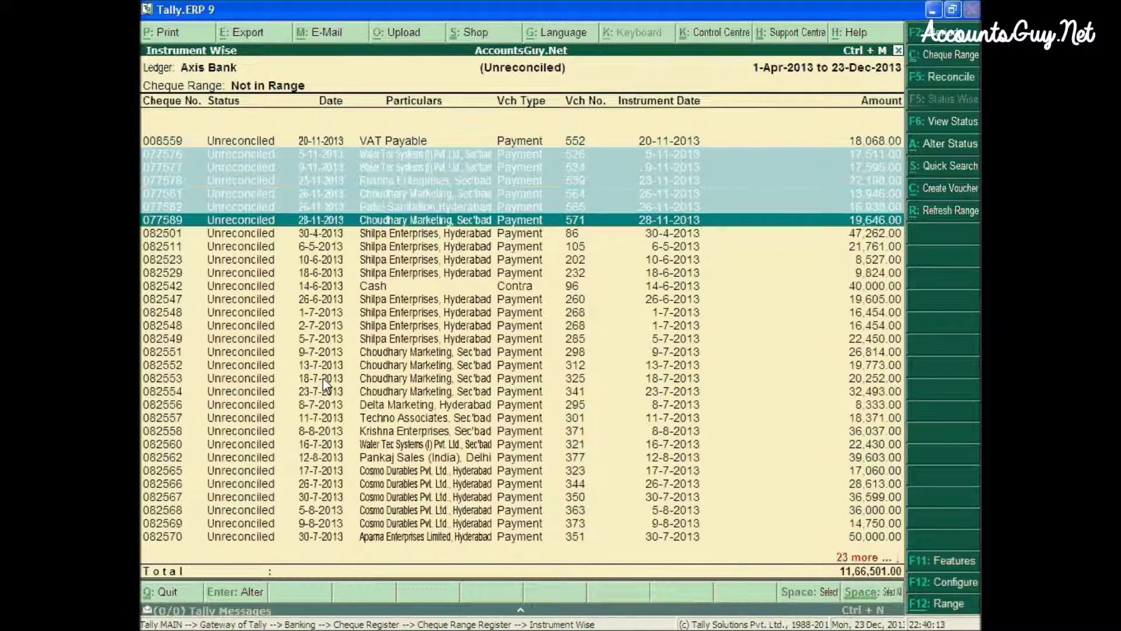
key(End)
key(Up)
key(Down)
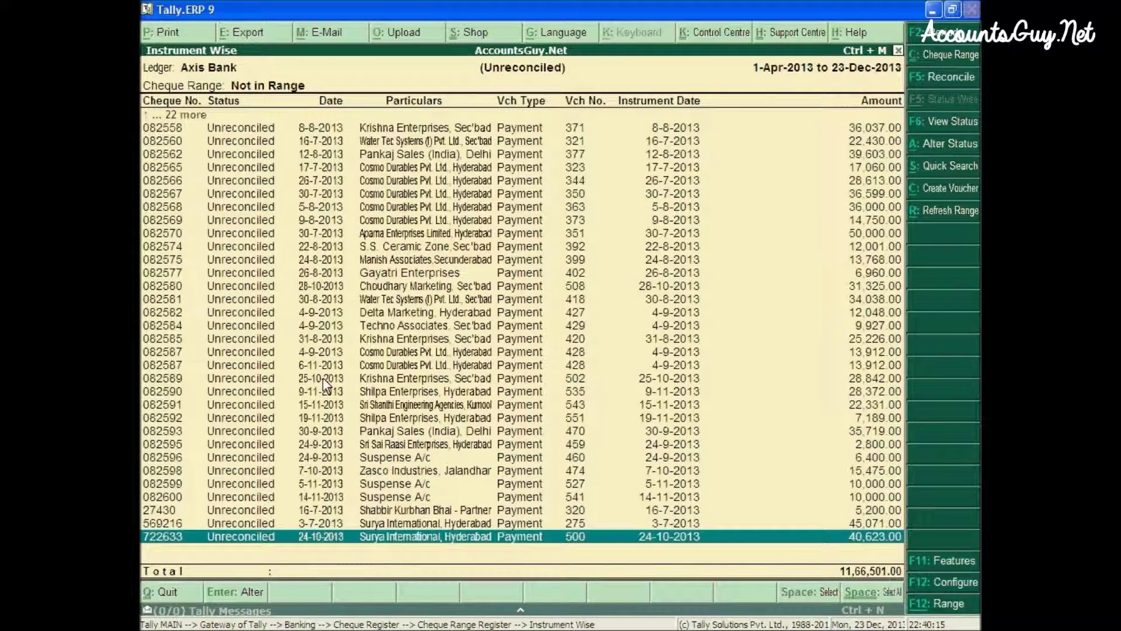
key(Escape)
key(Down)
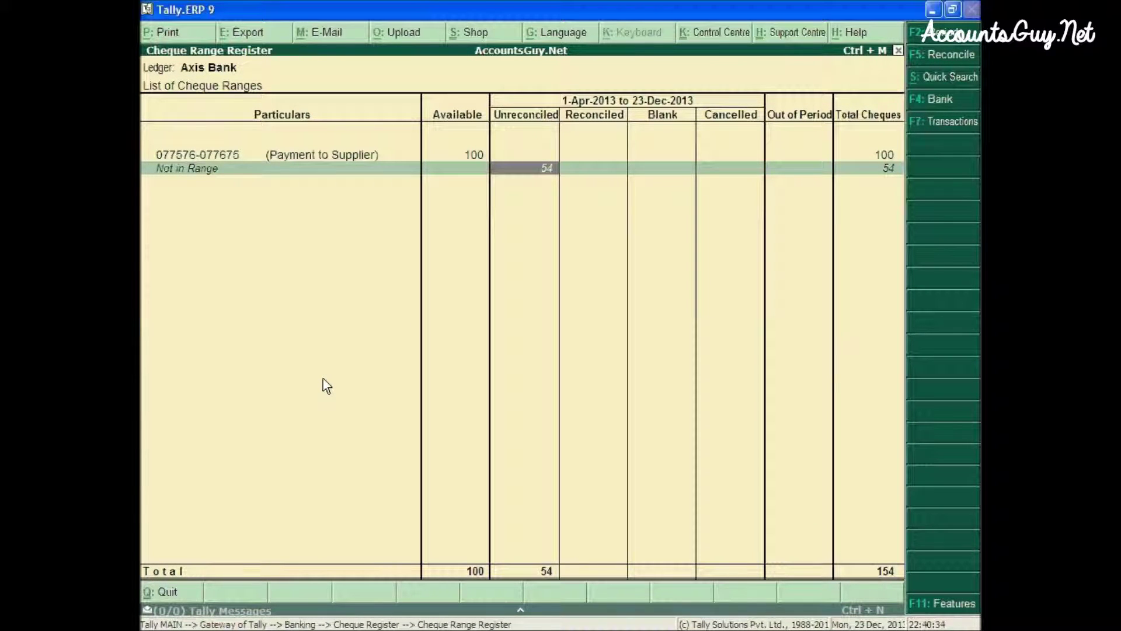
key(Return)
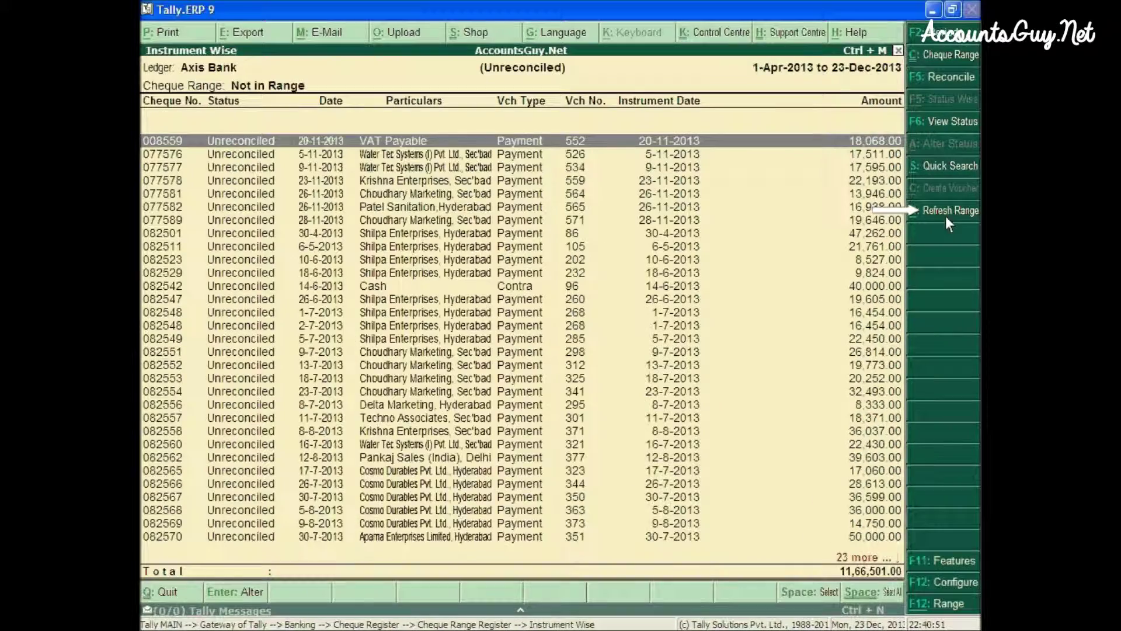
click(910, 328)
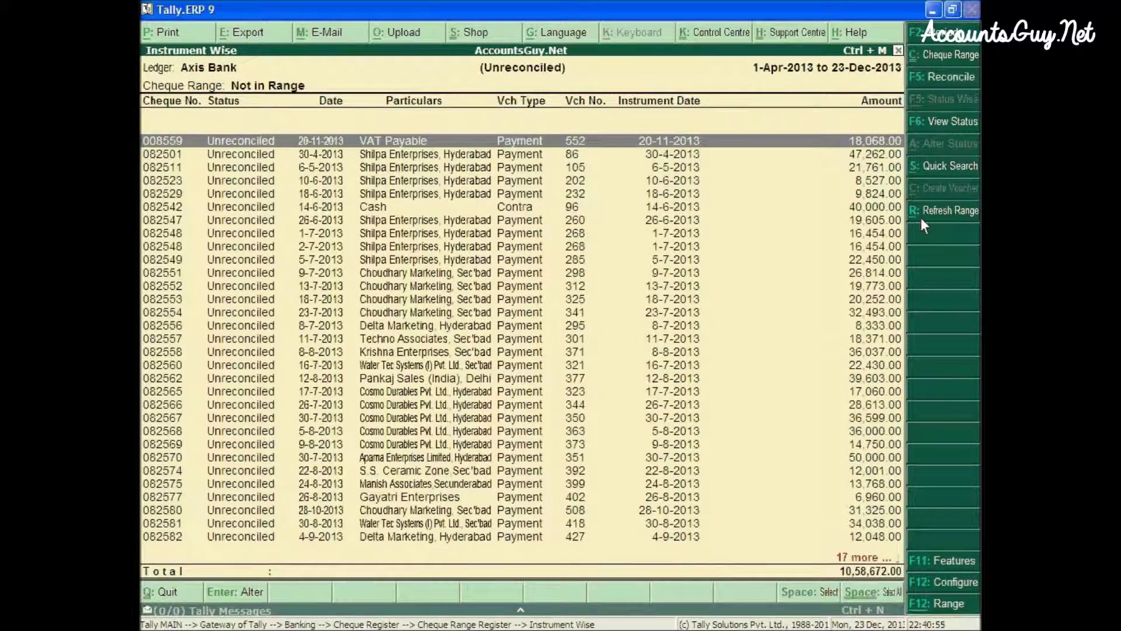
key(Down)
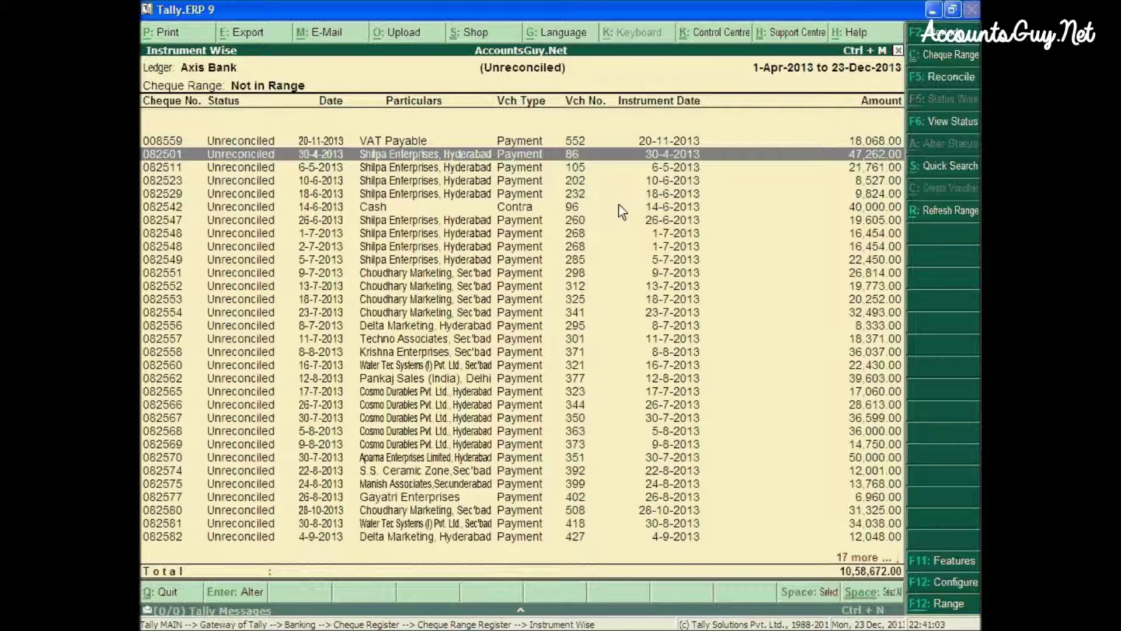
key(Escape)
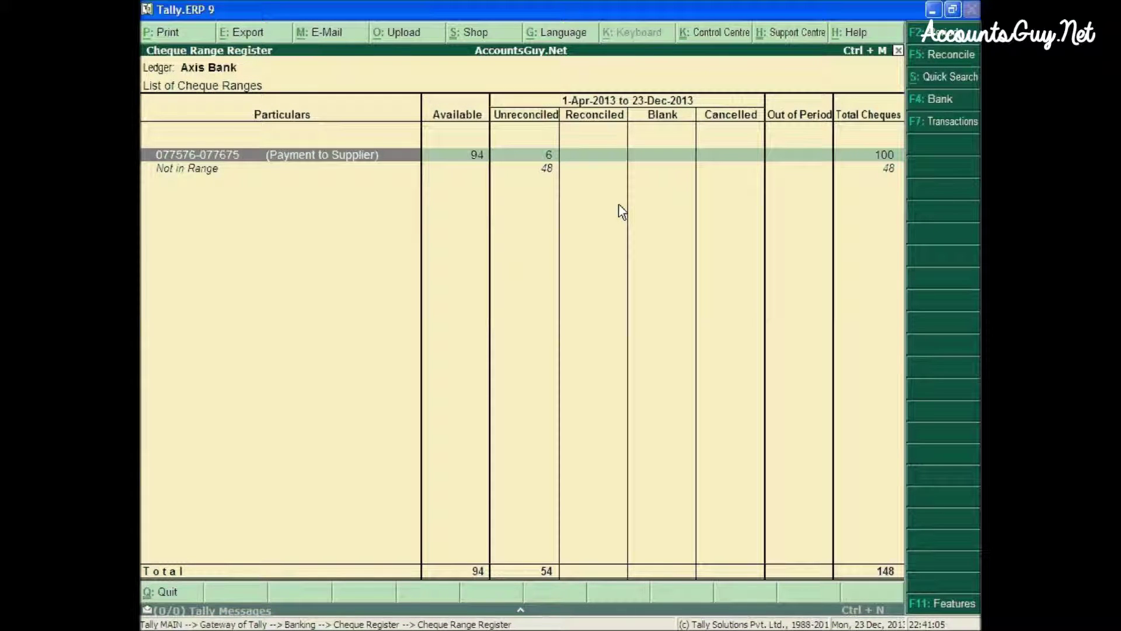
key(Right)
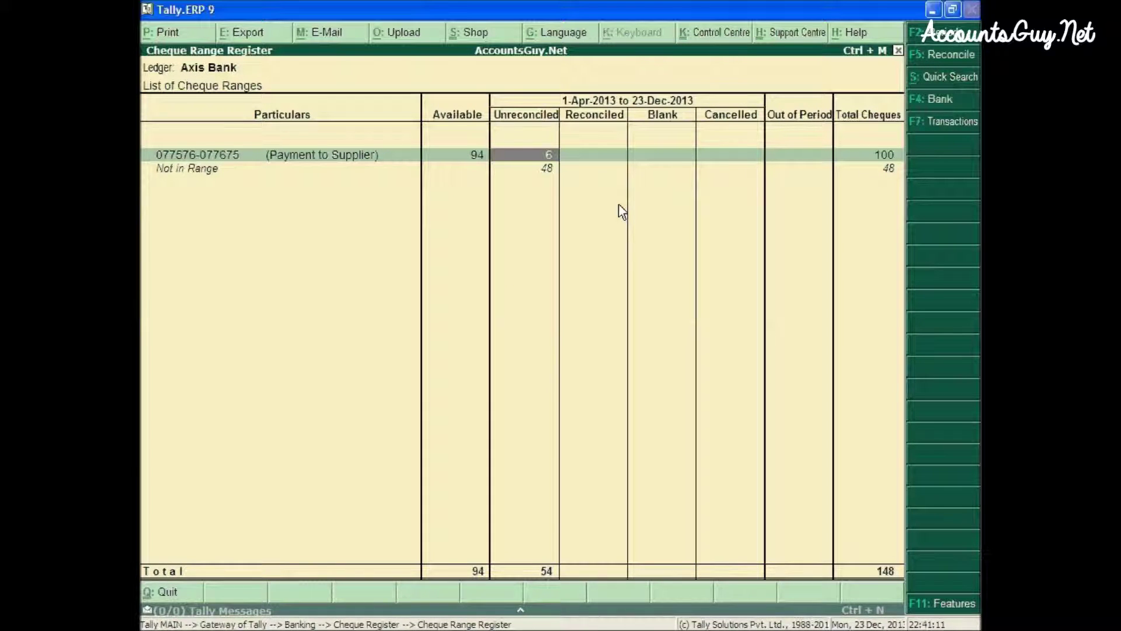
key(Down)
key(Return)
key(Escape)
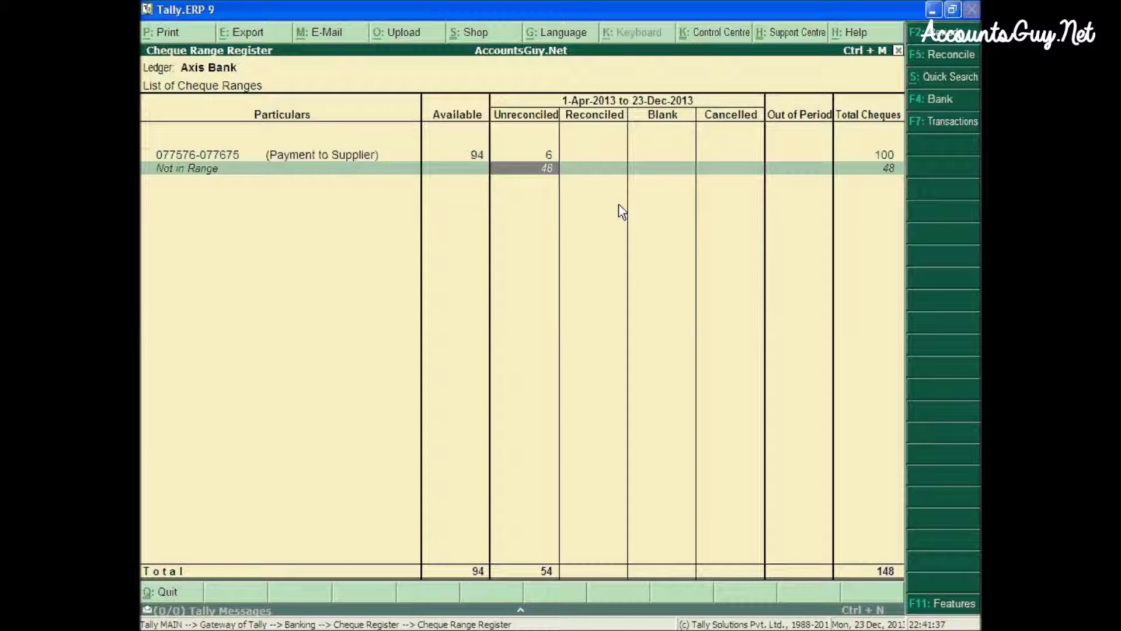
key(Up)
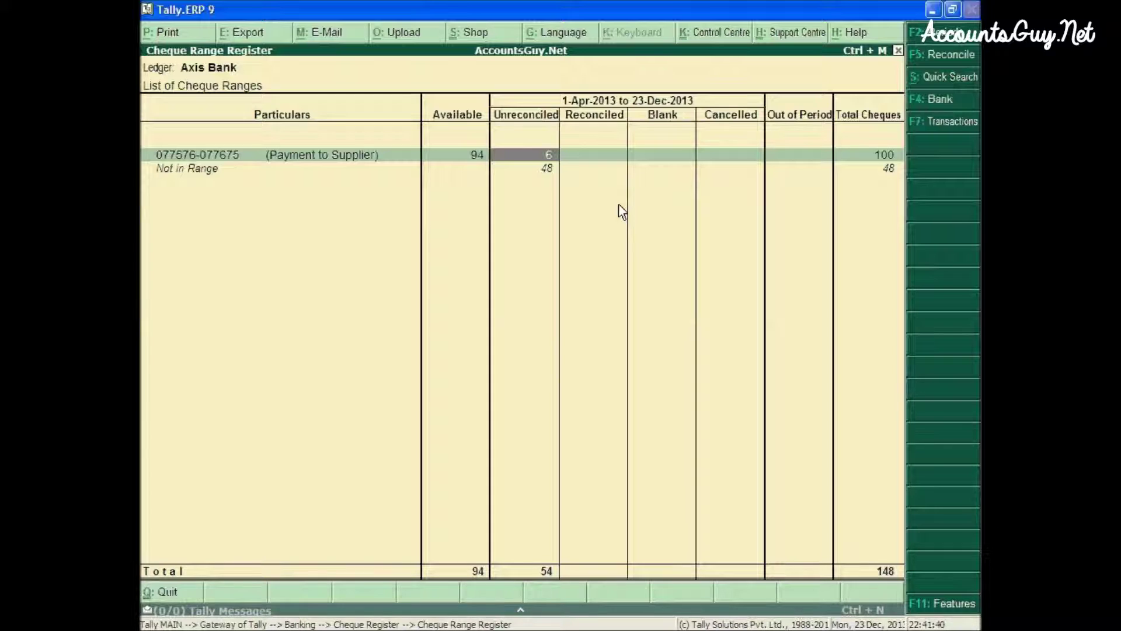
key(Left)
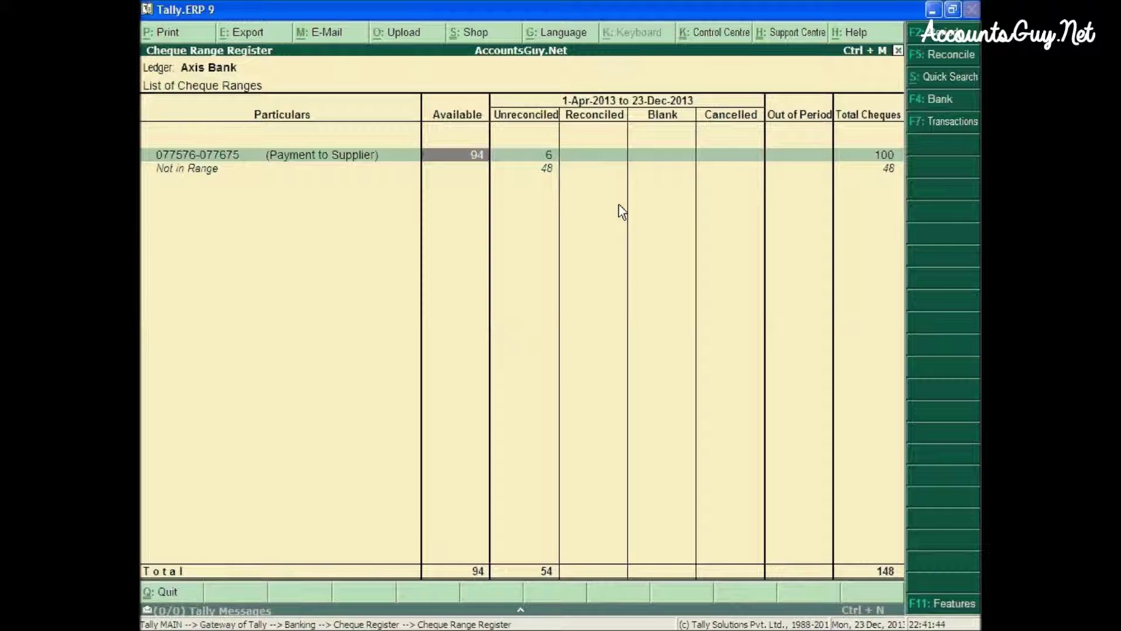
key(Right)
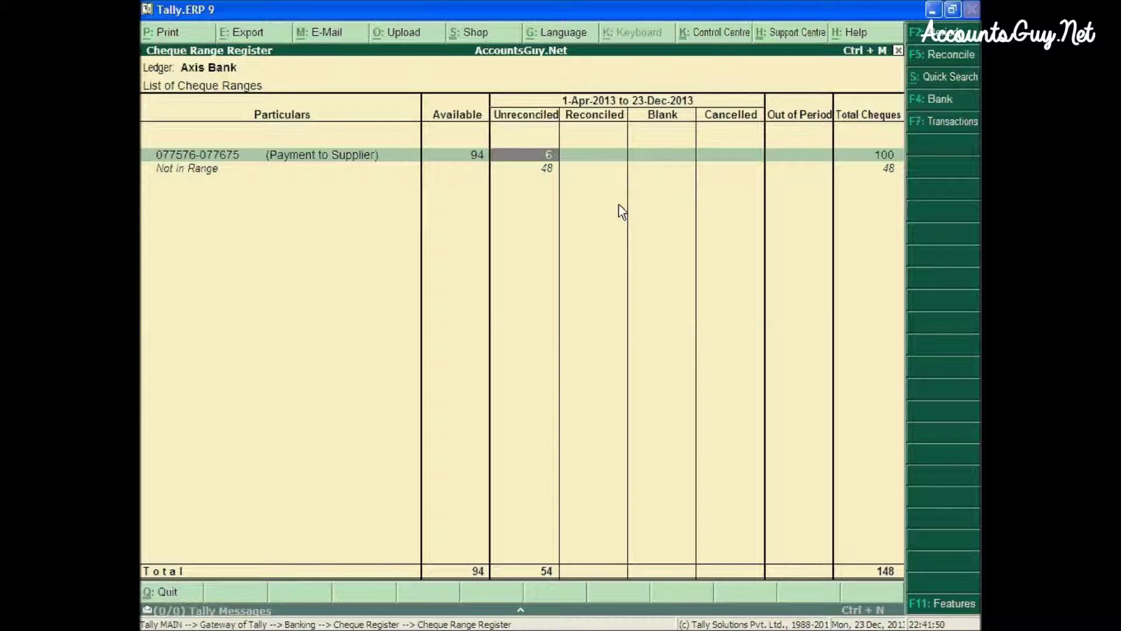
key(Right)
key(Right)
key(Right)
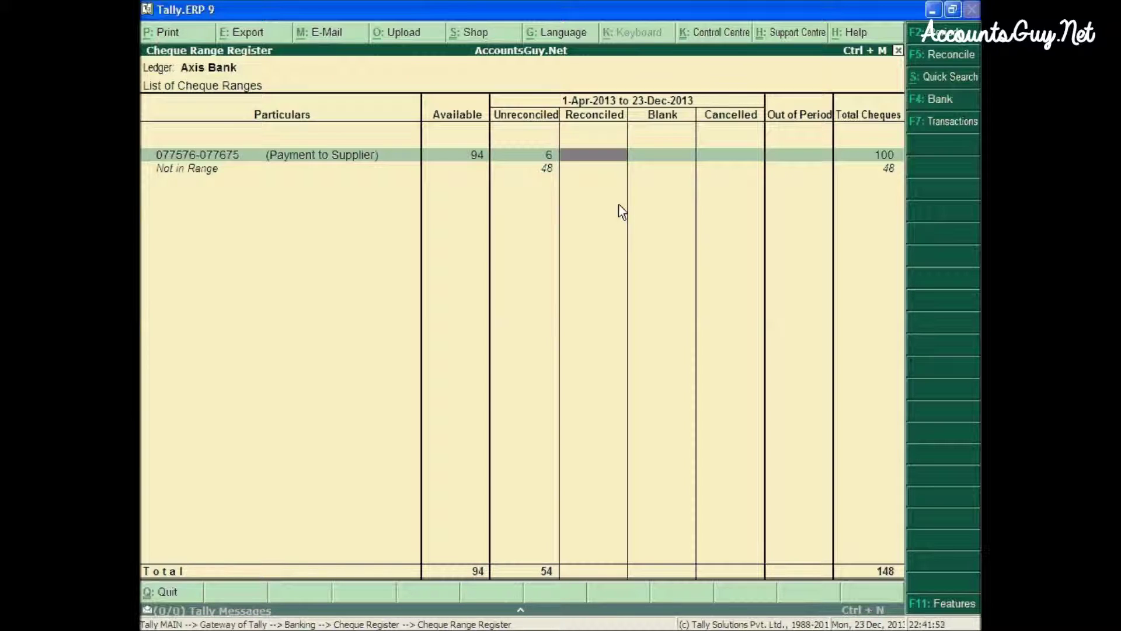